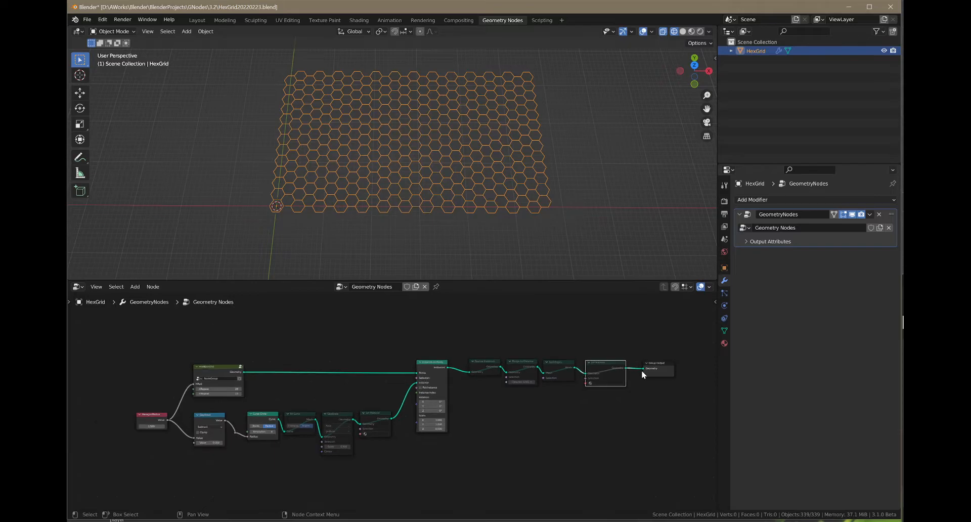
Set the HexBaseGrid node's XRepeat to 30 and YRepeat to 18.
scroll(204, 390, "up", 4)
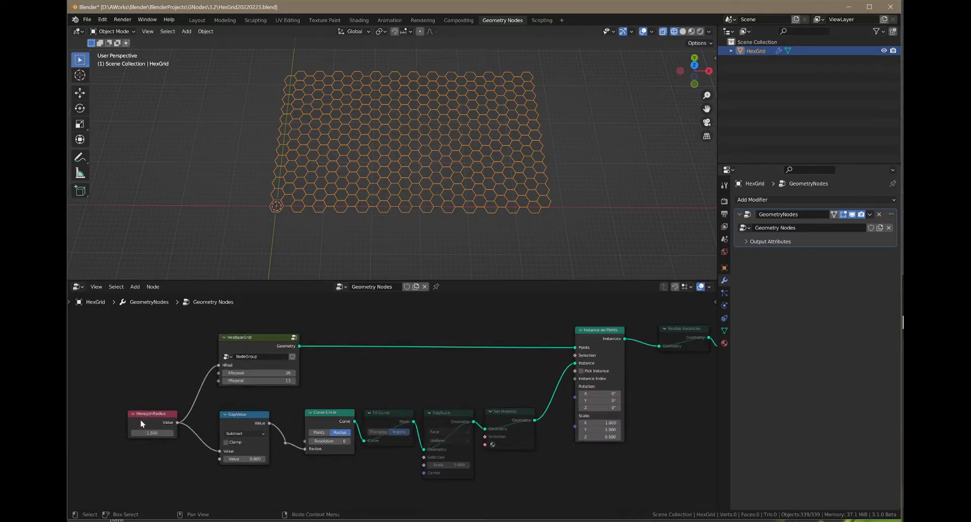
scroll(186, 357, "up", 1)
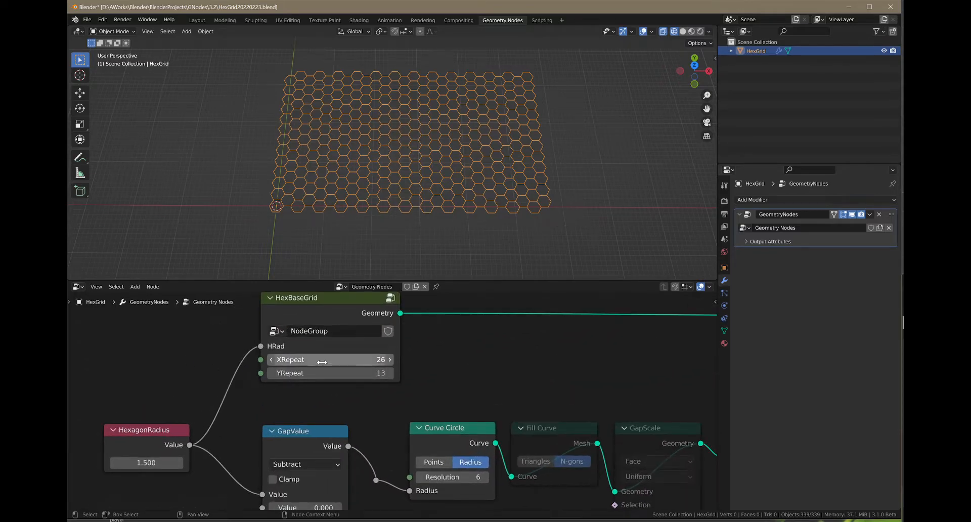
left_click_drag(328, 374, 354, 362)
Reduce both XRepeat and YRepeat of the HexBaseGrid node to 1.
left_click(354, 360)
type("1")
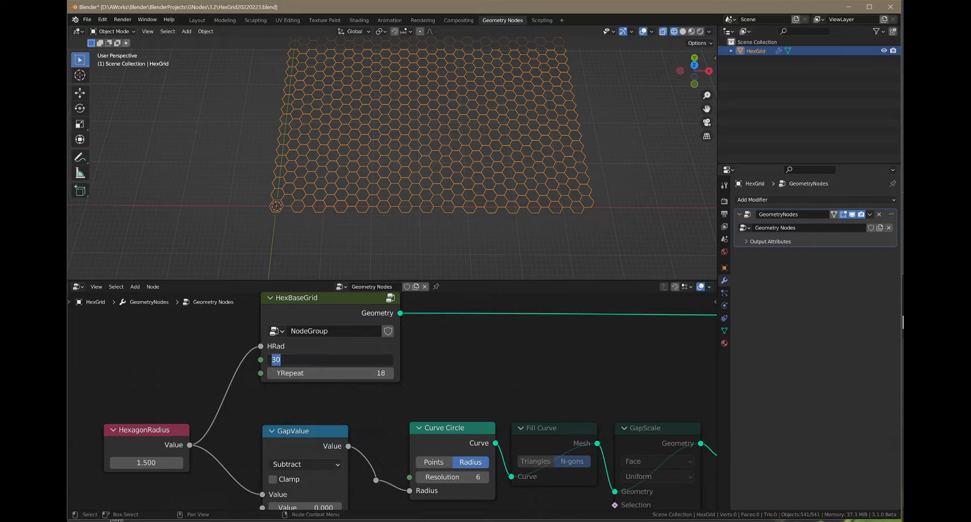
key("Return")
left_click(374, 374)
type("1")
key("Return")
Set HexBaseGrid's repeats to 33 in X and 19 in Y, and reduce the HexagonRadius value to 1.000.
left_click(357, 374)
type("19")
key("Return")
left_click_drag(338, 362, 391, 362)
left_click_drag(160, 463, 134, 463)
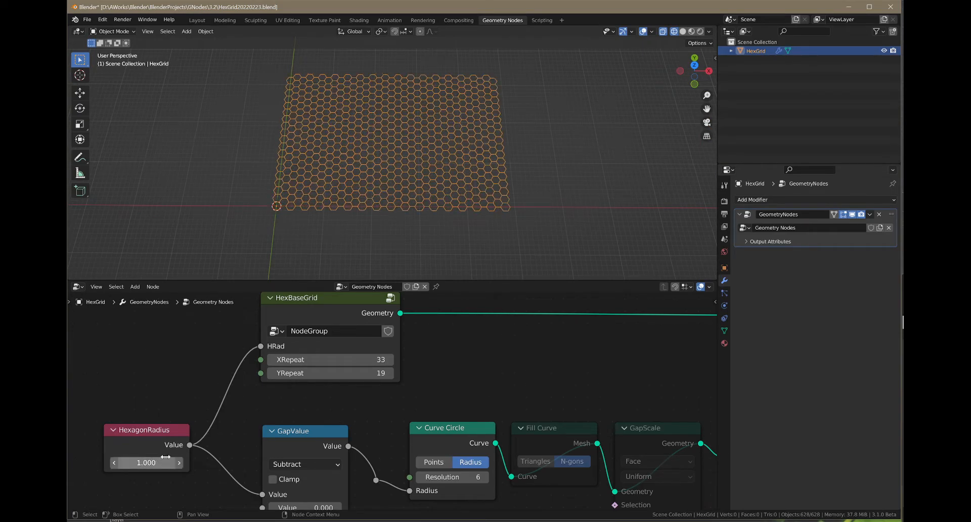
Set the subtracted value in the GapValue node to 0.300.
scroll(199, 387, "down", 3)
scroll(254, 433, "up", 4)
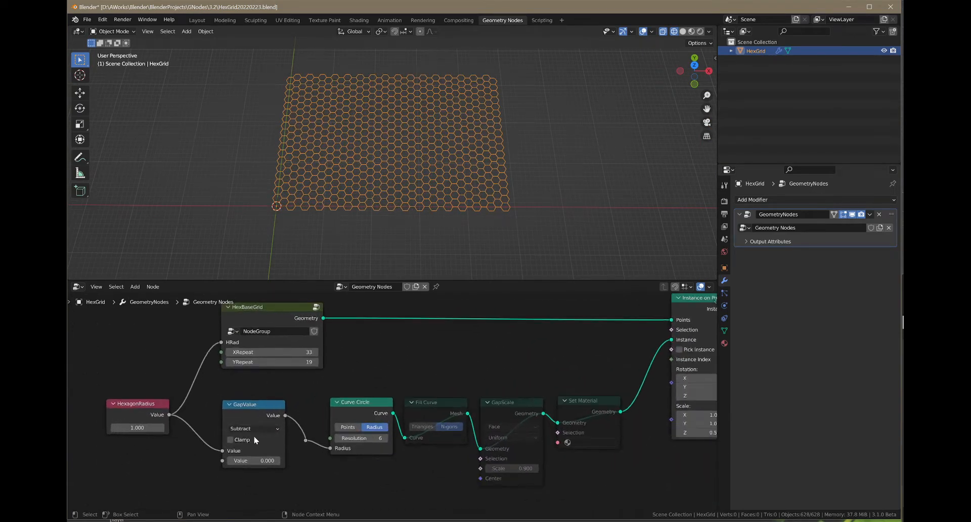
scroll(254, 439, "up", 1)
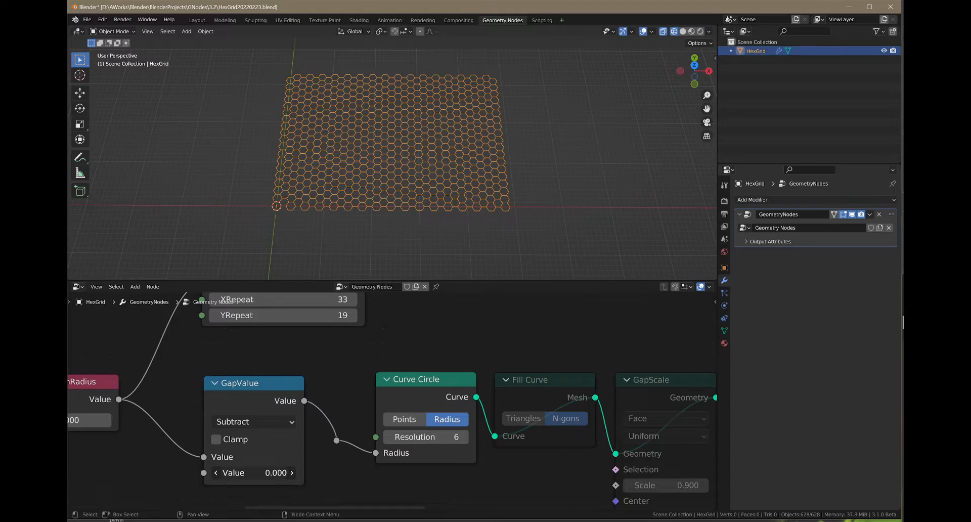
left_click_drag(251, 472, 268, 472)
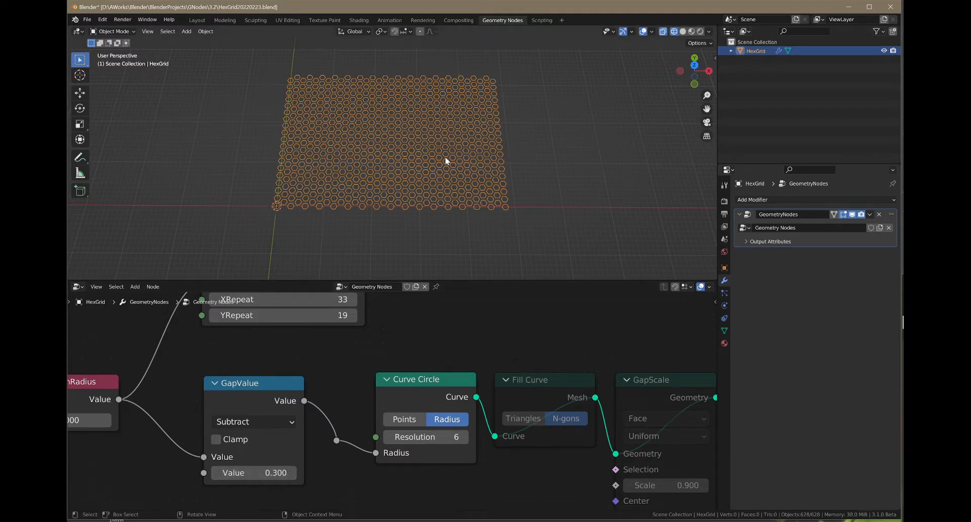
Switch the viewport to the top view and lower the GapValue node's subtracted value to 0.100.
key("KP_7")
scroll(396, 132, "up", 6)
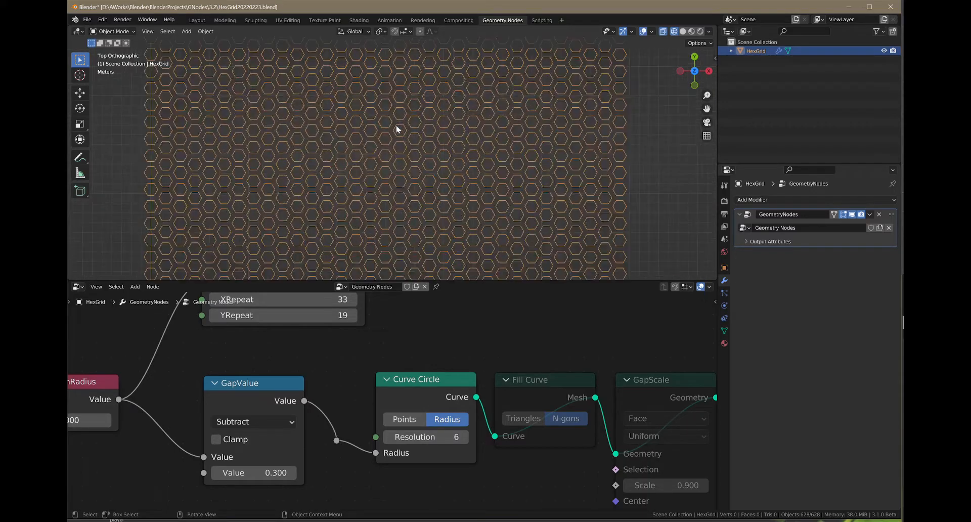
left_click(215, 474)
left_click(215, 474)
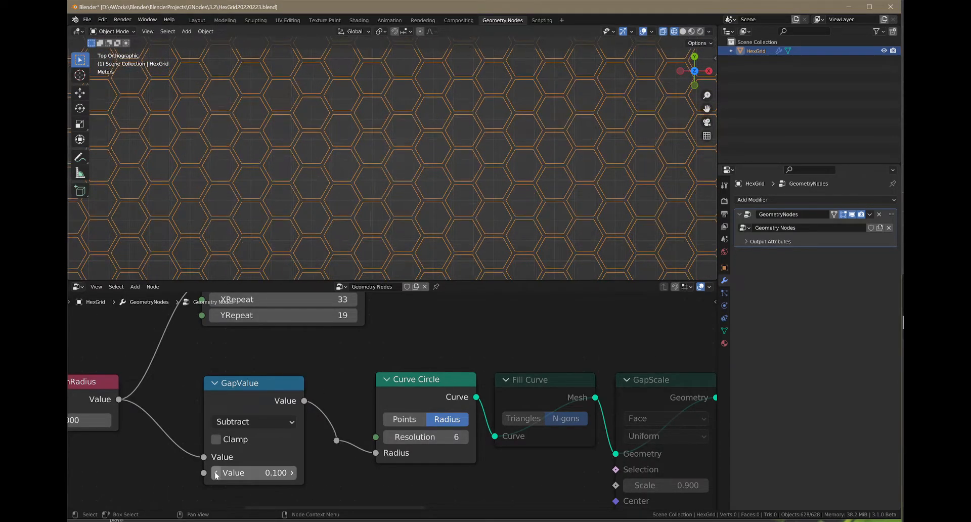
scroll(415, 220, "down", 5)
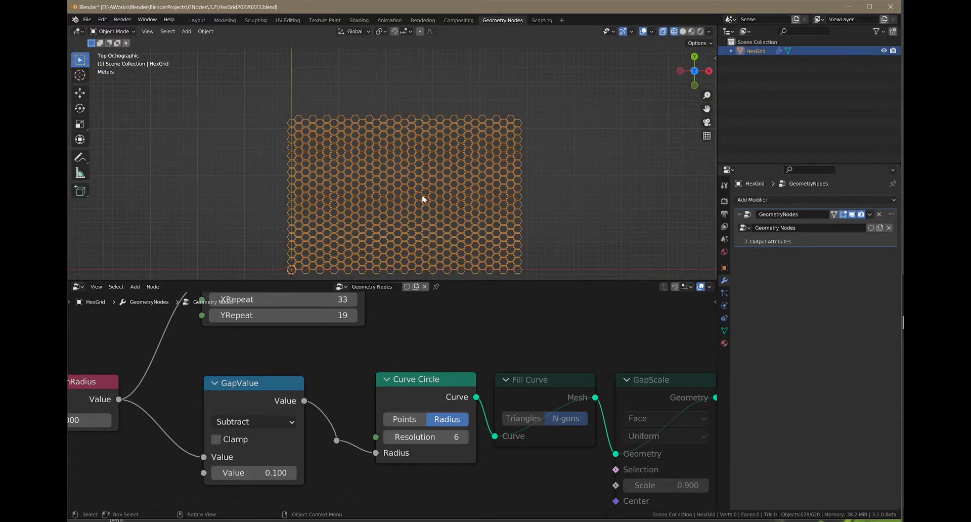
scroll(441, 247, "up", 3)
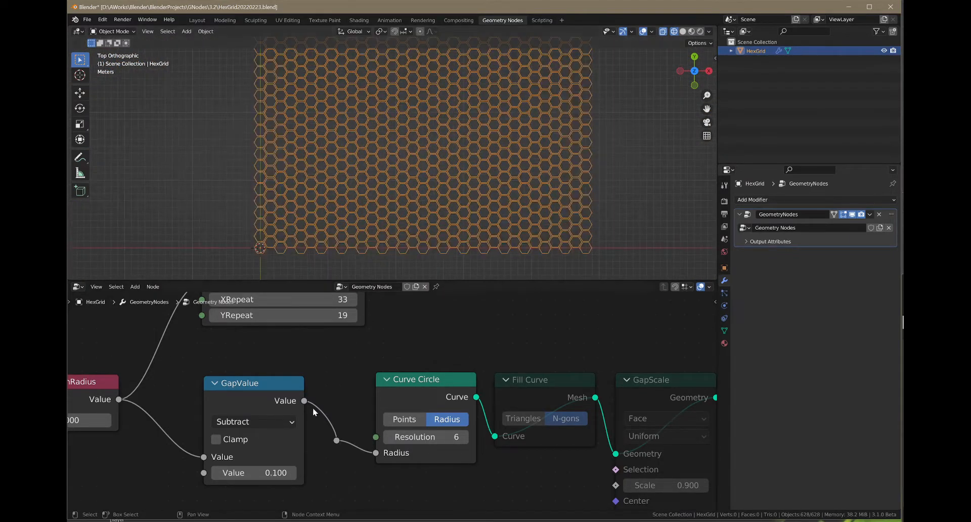
Reset the GapValue node's subtracted value to 0.000.
left_click(262, 473)
type("1")
key("BackSpace")
type("0")
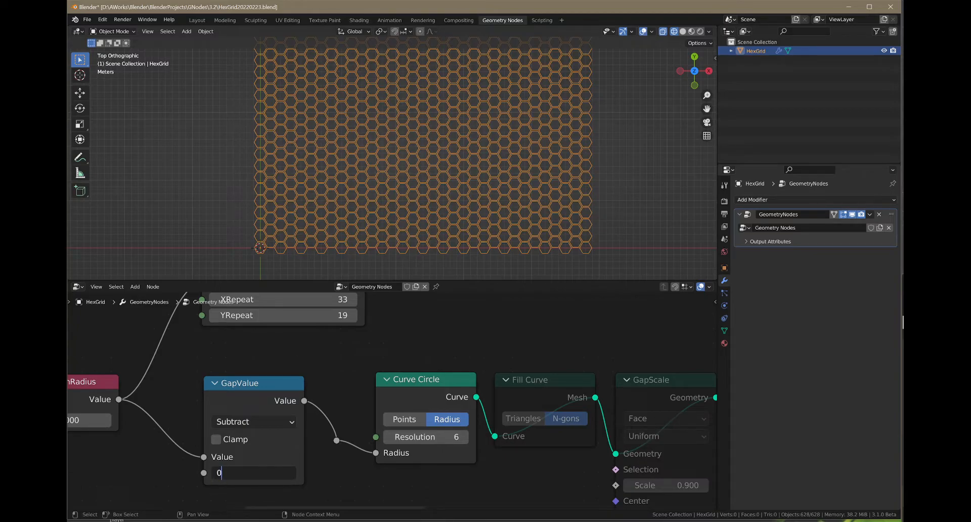
key("Return")
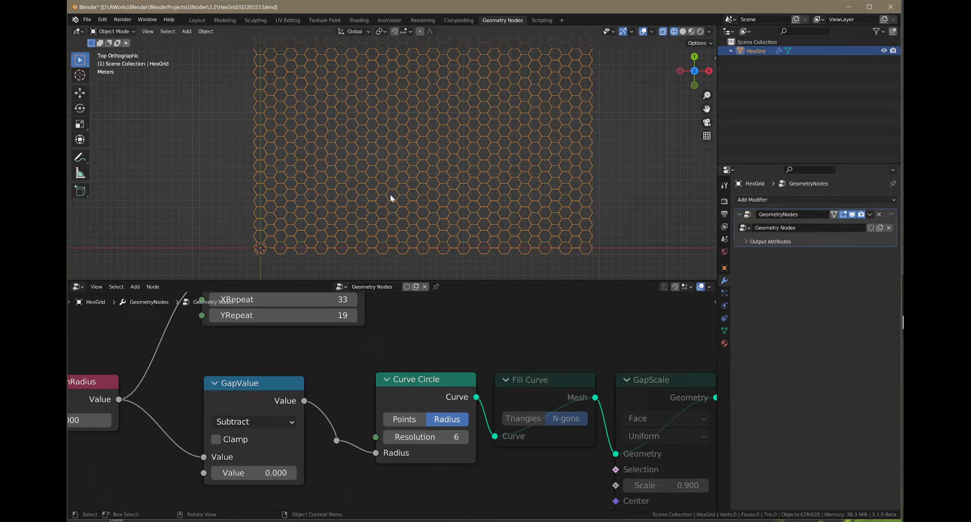
Open the HexBaseGrid node group for editing.
scroll(315, 368, "down", 5)
scroll(317, 334, "up", 6)
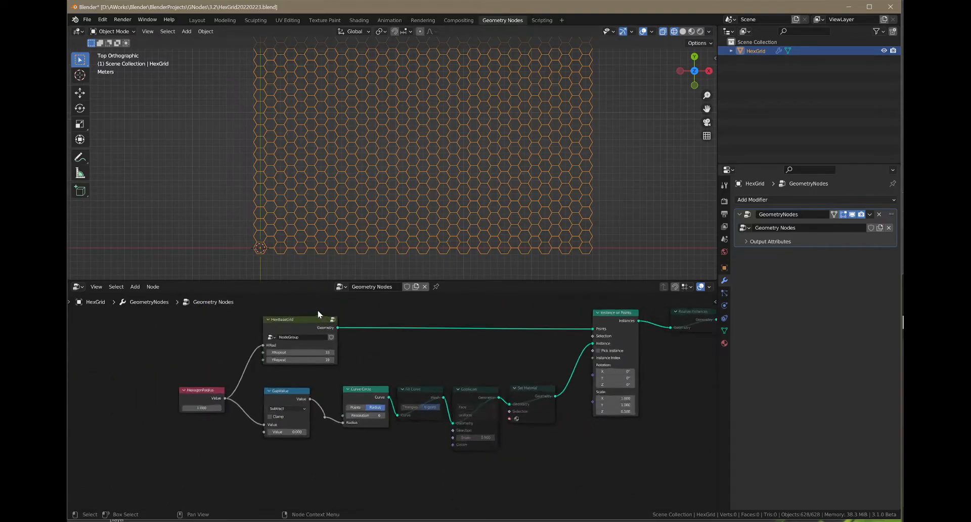
left_click(300, 337)
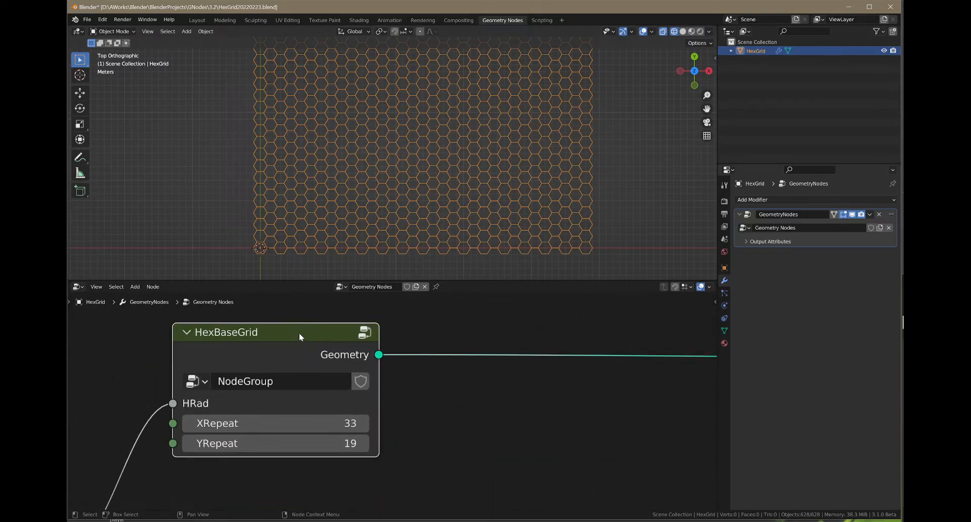
key("Tab")
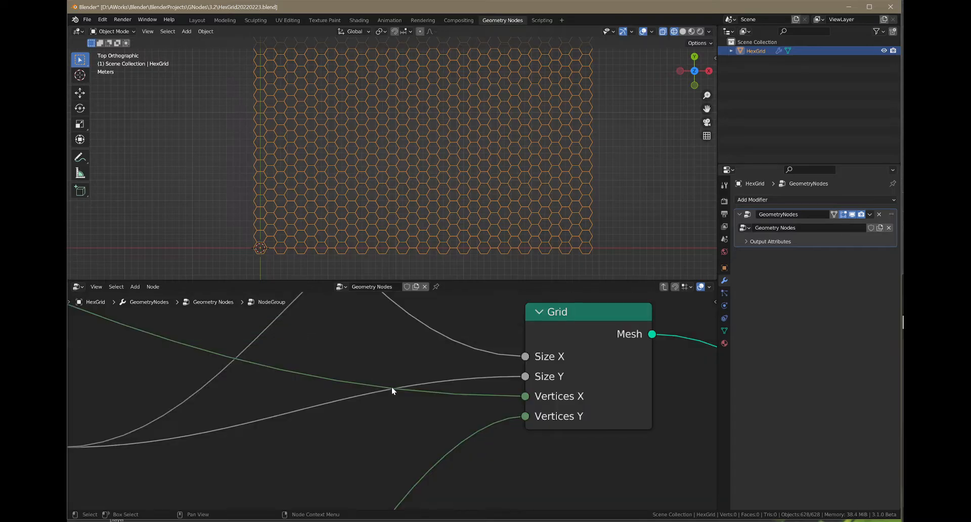
Add a reroute on the link into the final Transform node's Translation, disconnect it from that input, and frame the grid in the viewport.
scroll(391, 386, "down", 4)
scroll(391, 385, "down", 3)
scroll(538, 414, "up", 3)
scroll(538, 414, "up", 5)
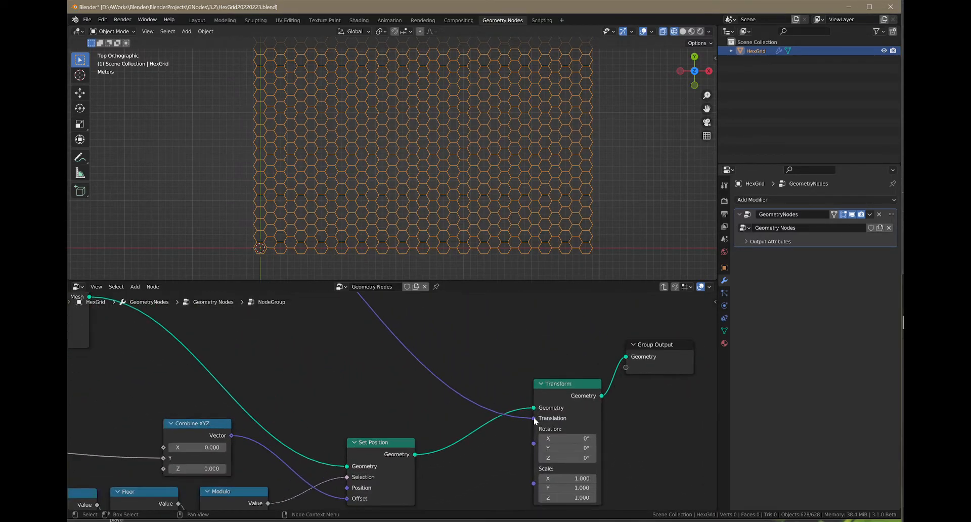
right_click_drag(447, 378, 439, 406, "shift")
left_click_drag(533, 418, 487, 385)
key("KP_Decimal")
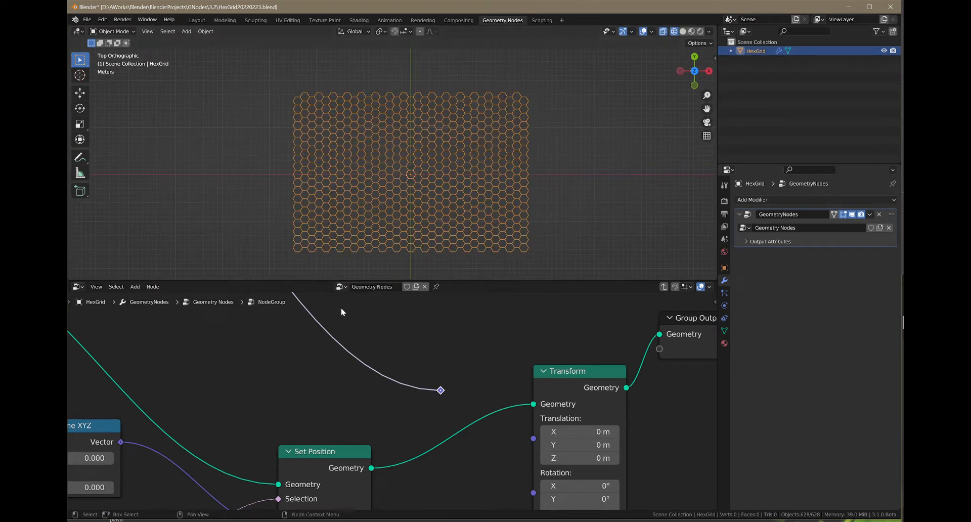
Return to the main node tree and set HexBaseGrid's XRepeat to 41 and YRepeat to 21.
key("Tab")
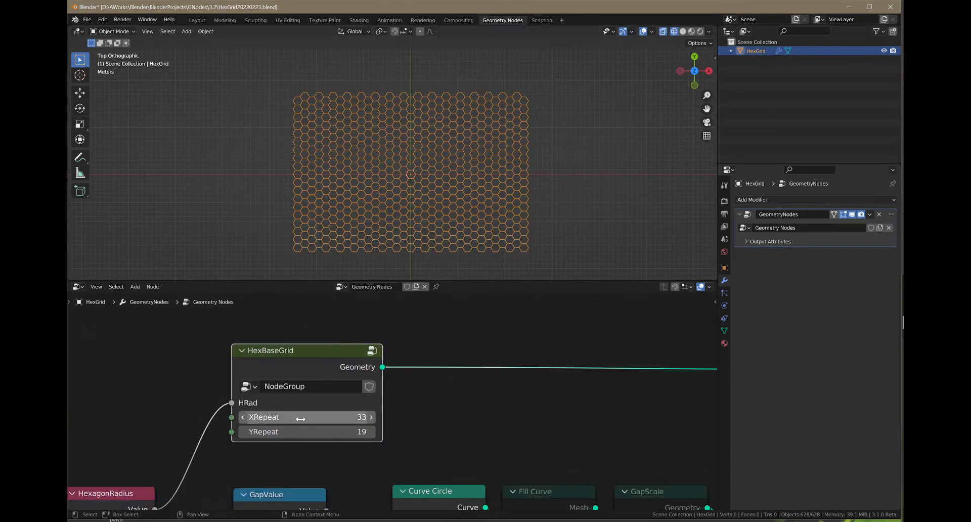
left_click_drag(300, 417, 320, 416)
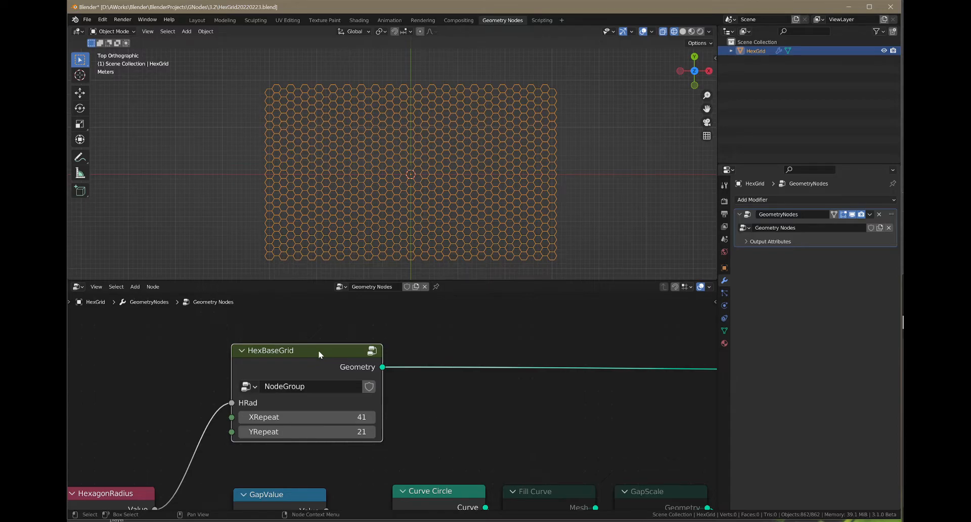
Reconnect the reroute to the Transform node's Translation input inside the HexBaseGrid group and leave the group.
key("Tab")
left_click_drag(441, 391, 533, 438)
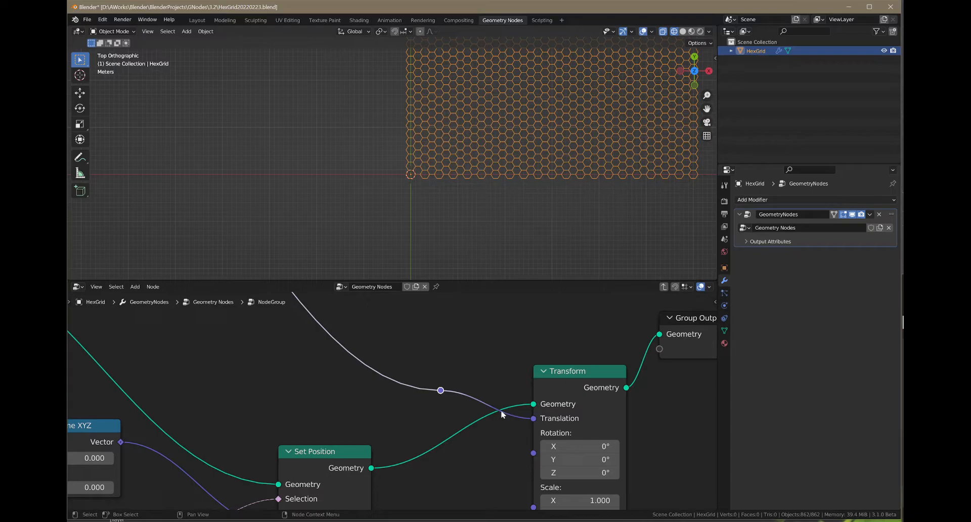
scroll(500, 410, "down", 10)
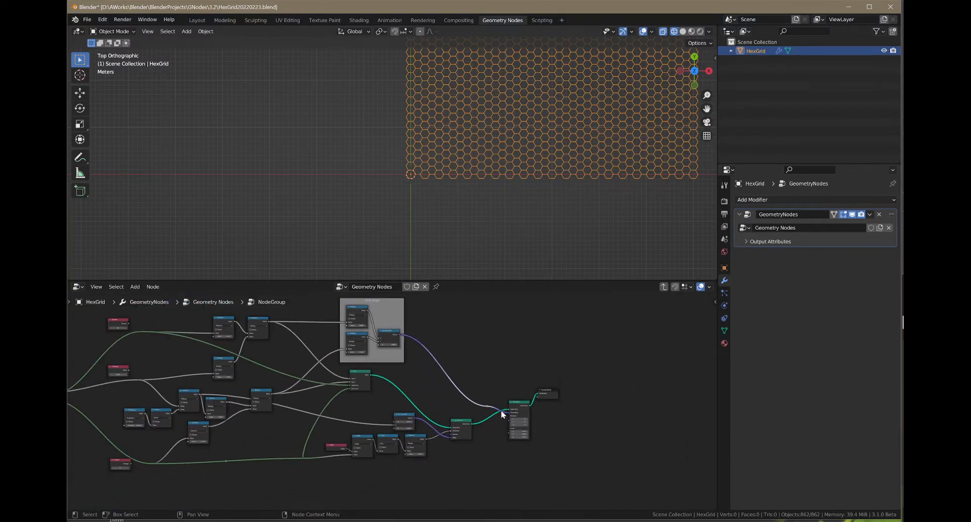
scroll(501, 410, "down", 2)
key("Tab")
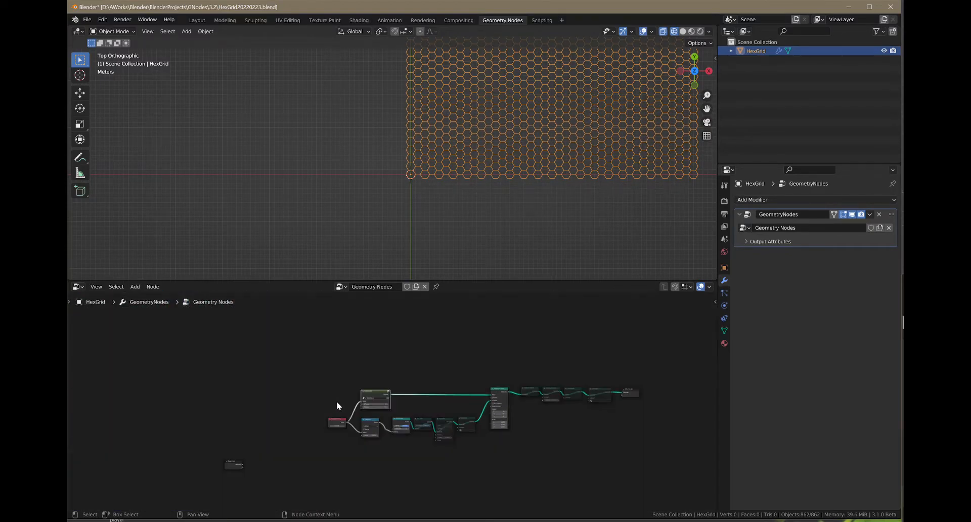
Set the HexBaseGrid node's XRepeat to 28 and YRepeat to 12.
scroll(390, 409, "up", 4)
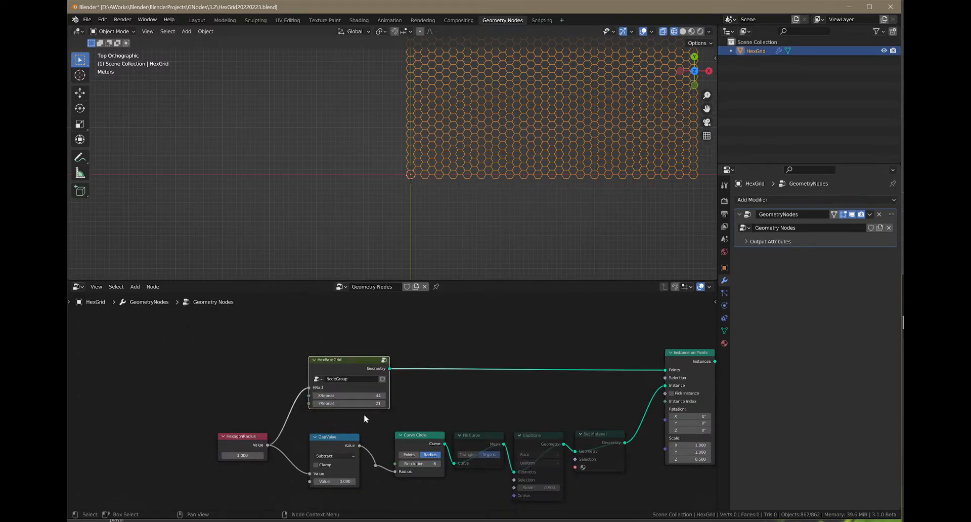
scroll(363, 413, "up", 6)
scroll(290, 406, "down", 5)
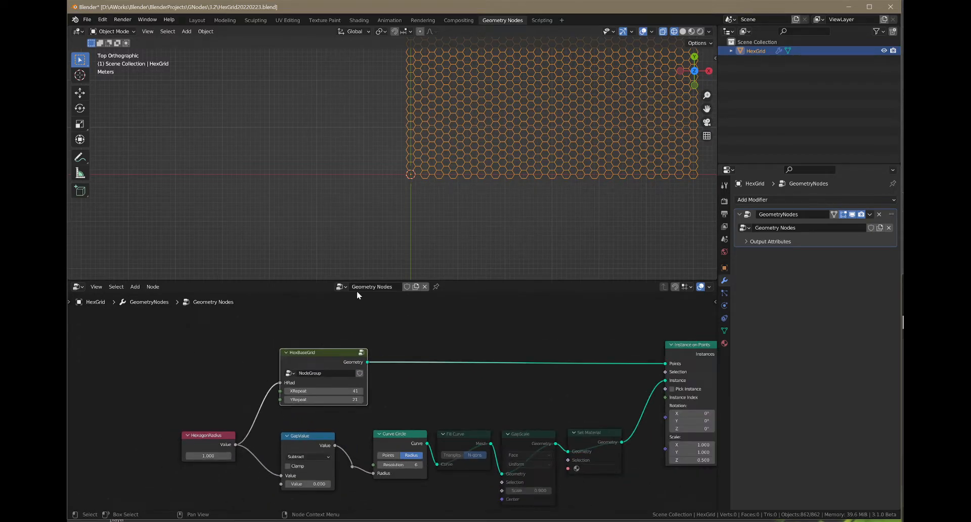
scroll(338, 235, "down", 3)
scroll(493, 165, "up", 3)
scroll(496, 165, "down", 1)
scroll(526, 93, "up", 3)
scroll(332, 396, "up", 3)
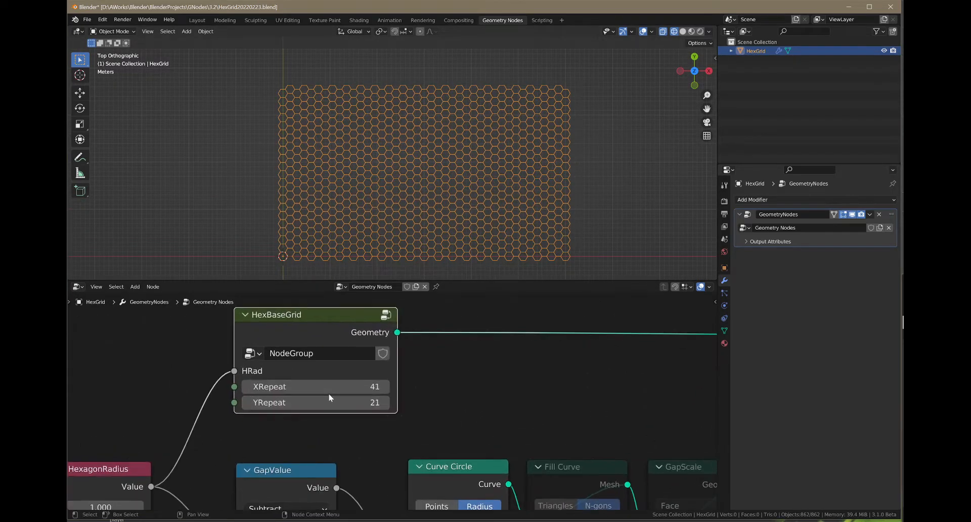
left_click_drag(331, 386, 266, 387)
left_click_drag(331, 400, 291, 400)
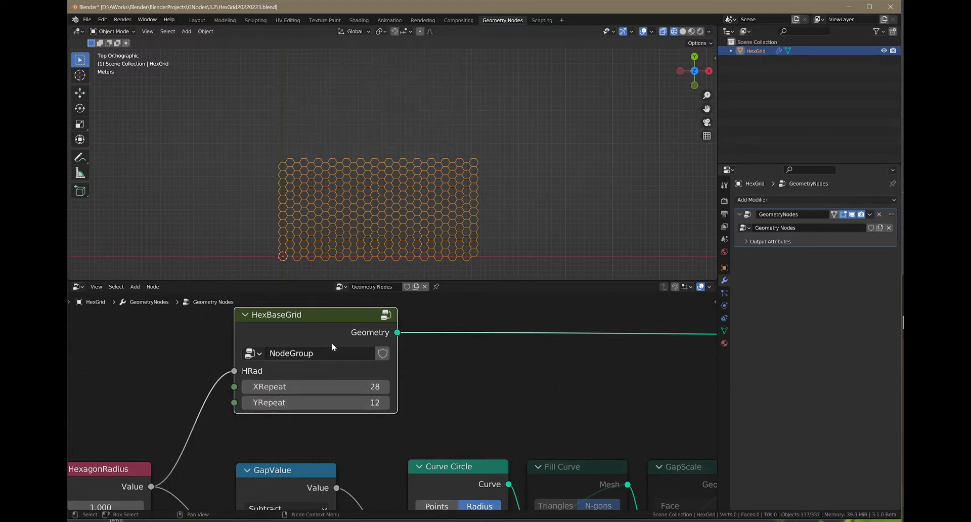
Unmute the Fill Curve node and switch the viewport to solid shading, toggling the node to compare its effect.
scroll(332, 344, "down", 5)
scroll(394, 420, "up", 6)
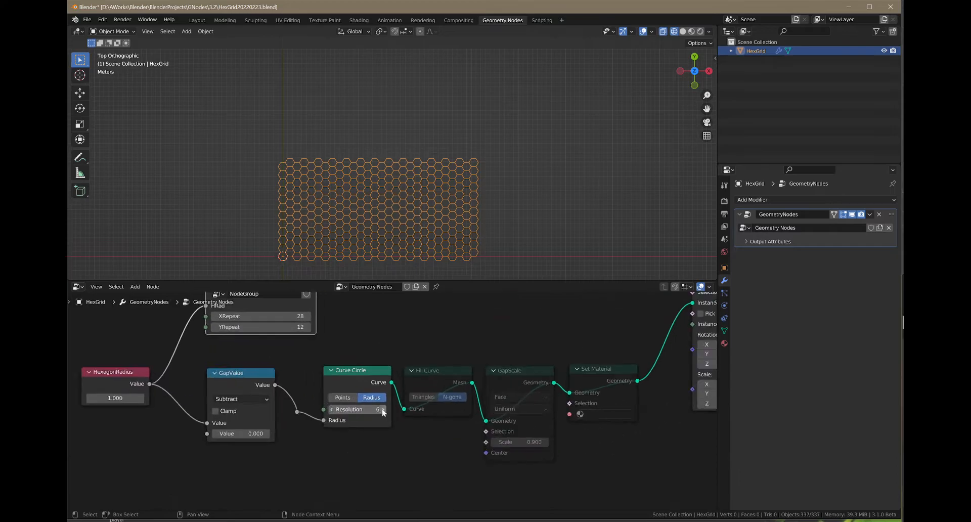
scroll(324, 420, "down", 4)
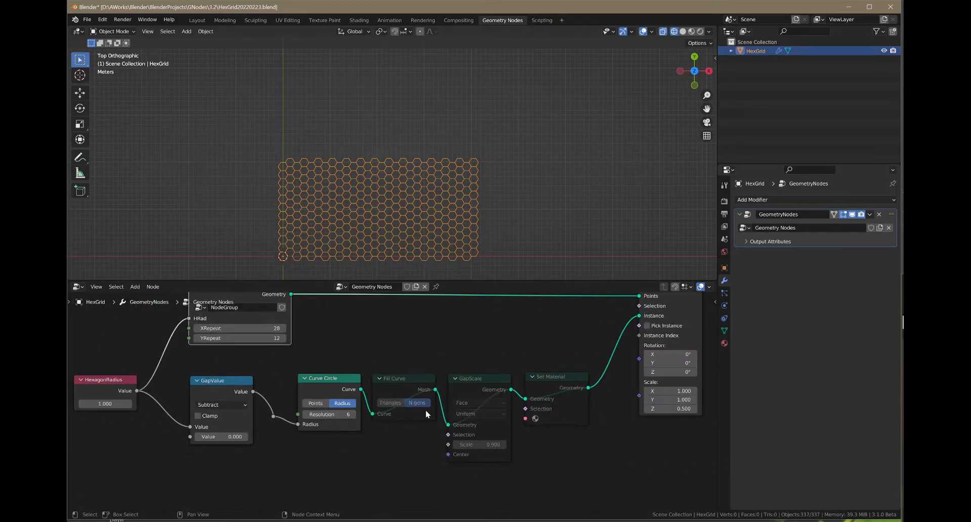
scroll(425, 408, "up", 2)
left_click(400, 366)
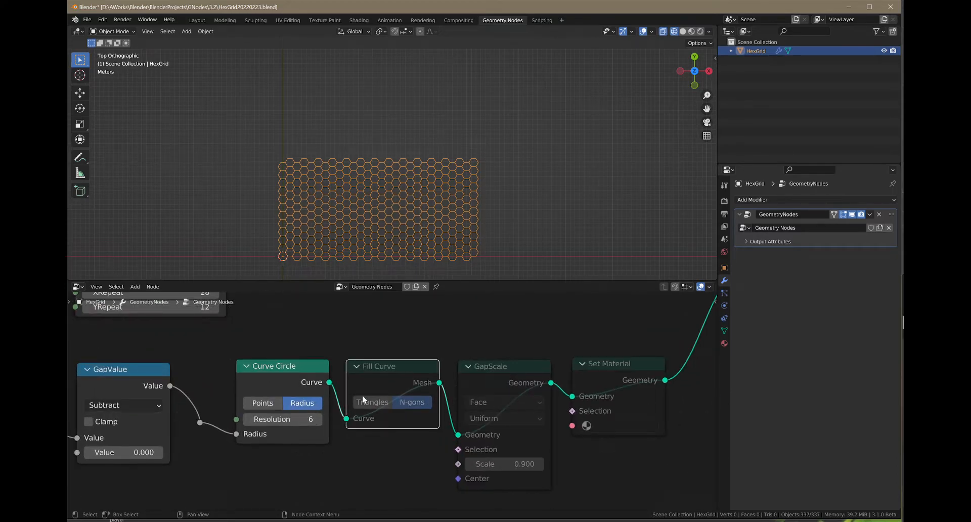
key("m")
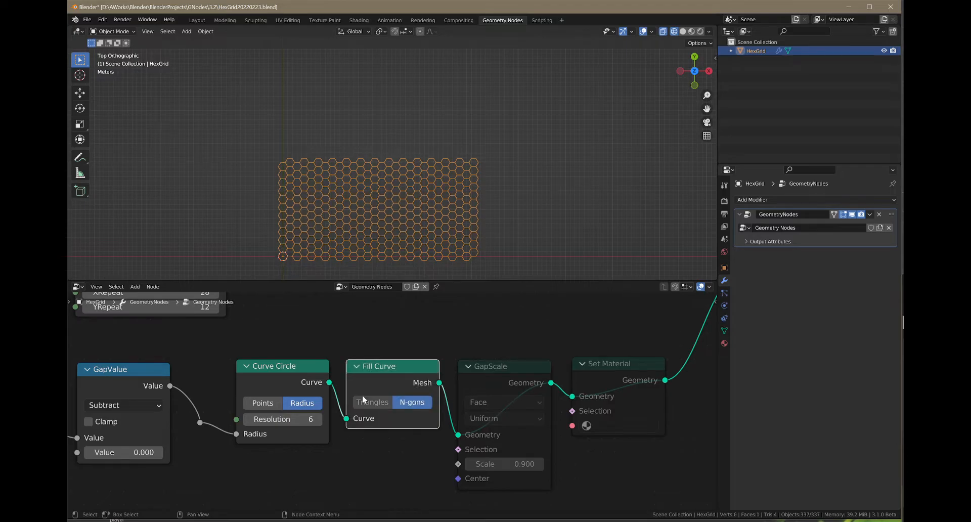
left_click(682, 33)
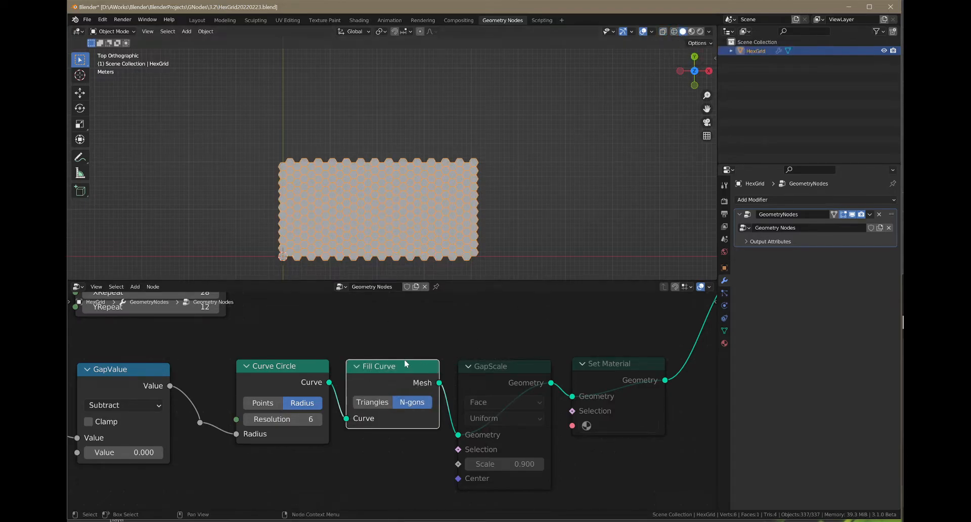
key("m")
key("m")
Unmute the GapScale node and set its Scale to 1.000.
left_click(500, 367)
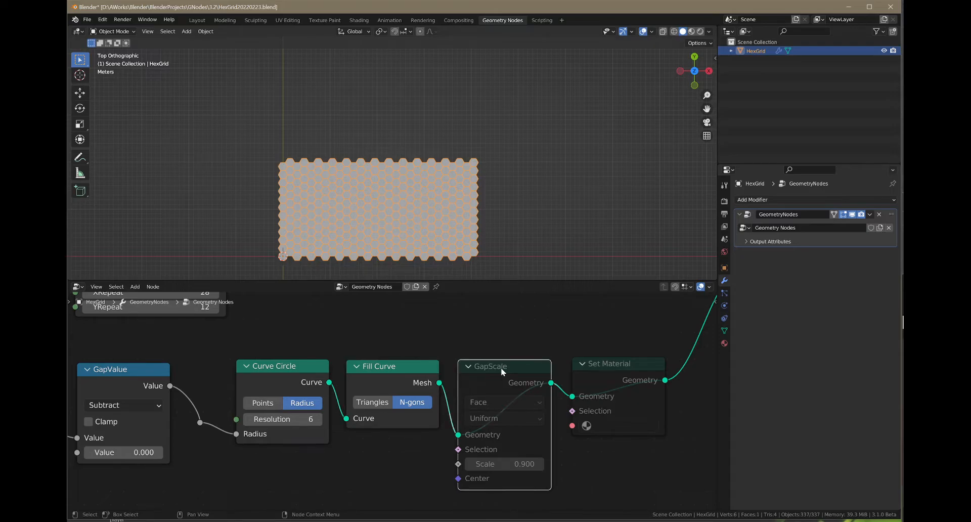
key("m")
scroll(526, 464, "up", 2)
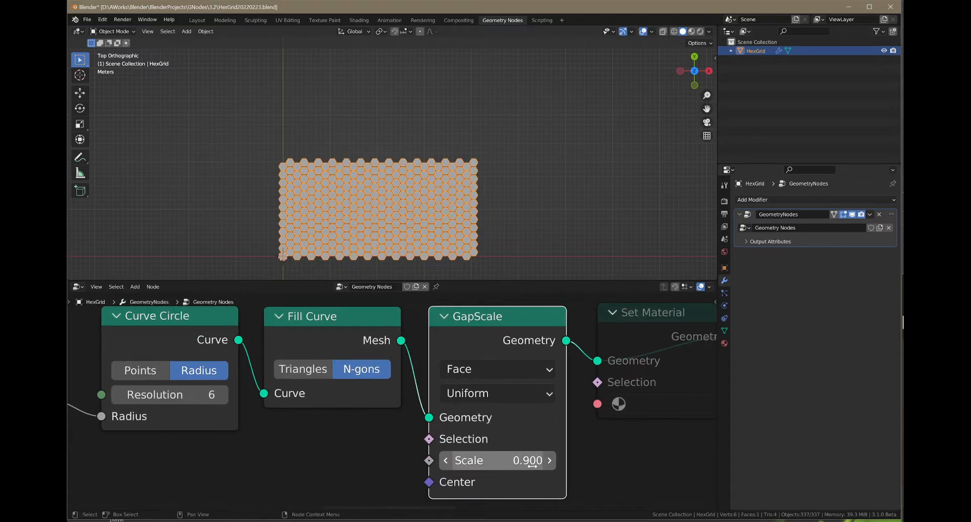
scroll(526, 468, "up", 1)
left_click(559, 464)
scroll(451, 239, "up", 4)
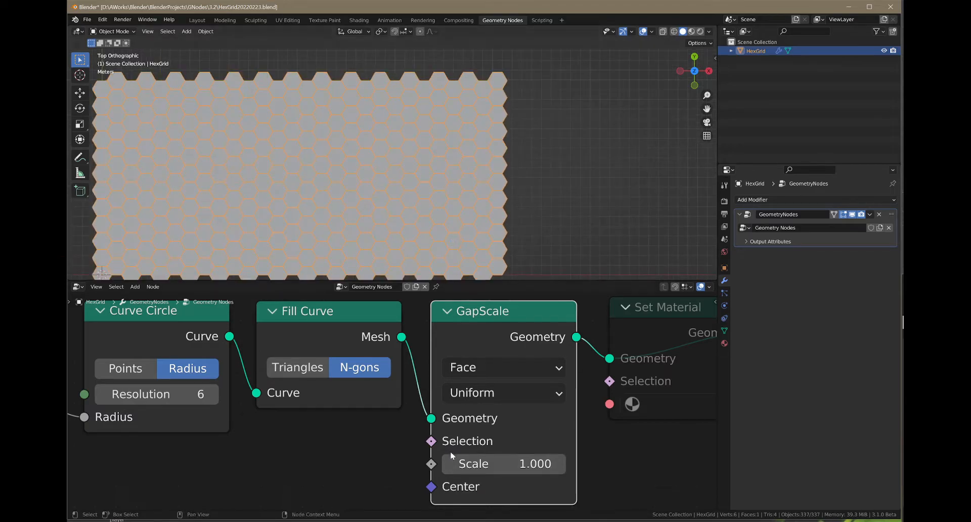
Lower the GapScale node's Scale by a few increments and return it to 1.000.
left_click(451, 464)
left_click(451, 464)
left_click(451, 465)
left_click(560, 464)
left_click(559, 464)
left_click(560, 464)
Examine the muted Set Material node and the muted nodes between Instance on Points and Group Output.
scroll(430, 164, "down", 5)
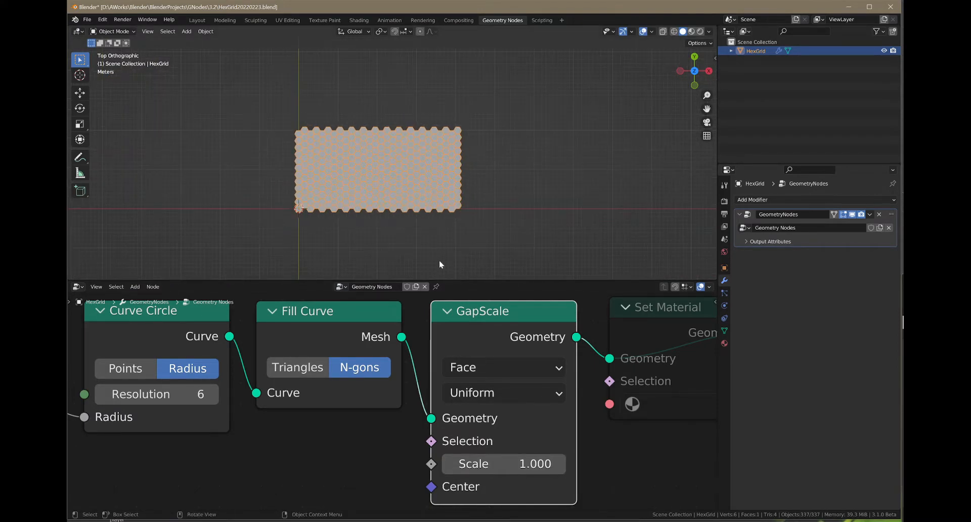
scroll(359, 395, "down", 6)
scroll(359, 395, "down", 2)
scroll(421, 372, "up", 6)
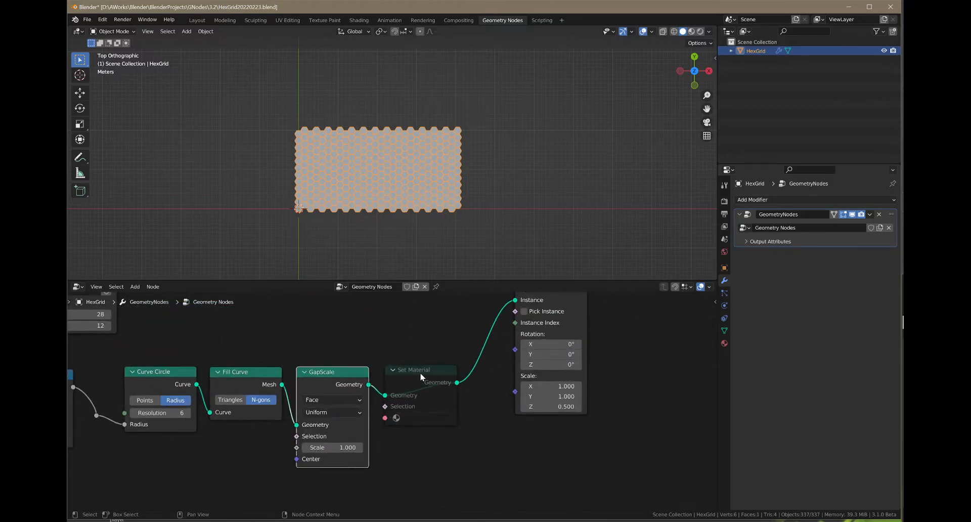
left_click(413, 365)
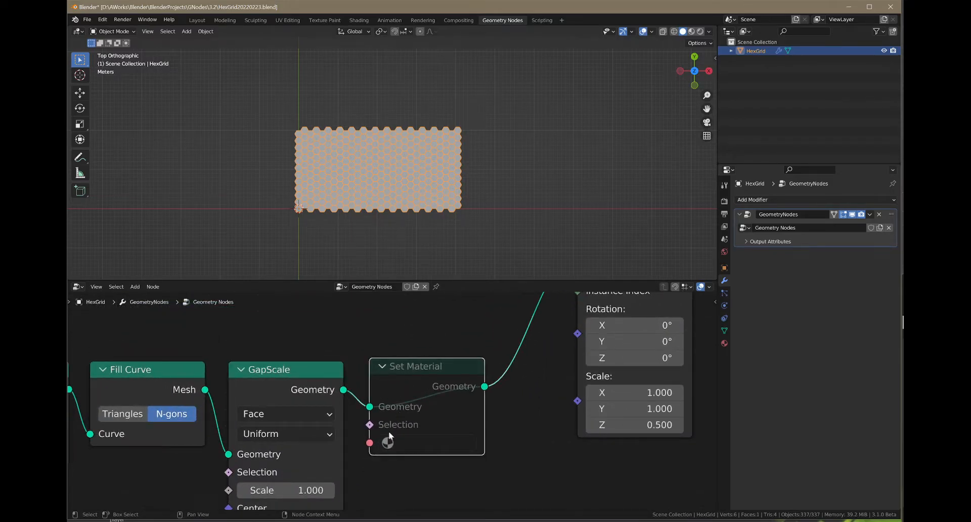
scroll(388, 441, "down", 5)
scroll(429, 404, "down", 2)
scroll(512, 387, "up", 3)
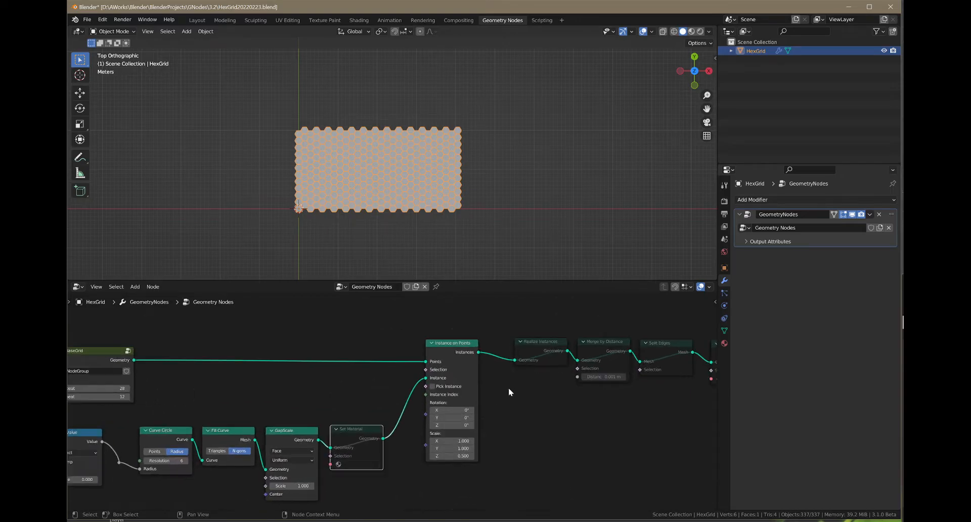
scroll(512, 388, "down", 3)
scroll(560, 392, "down", 3)
scroll(673, 374, "up", 10)
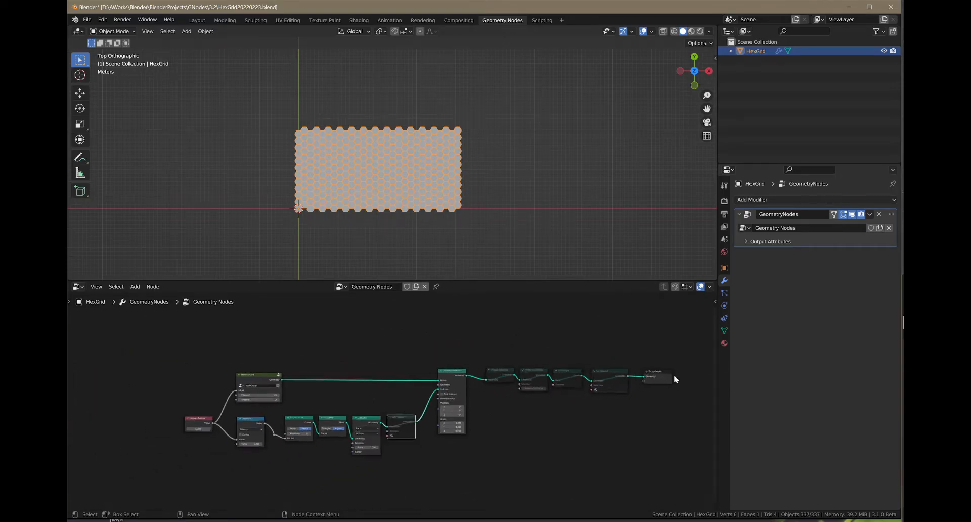
scroll(471, 374, "up", 1)
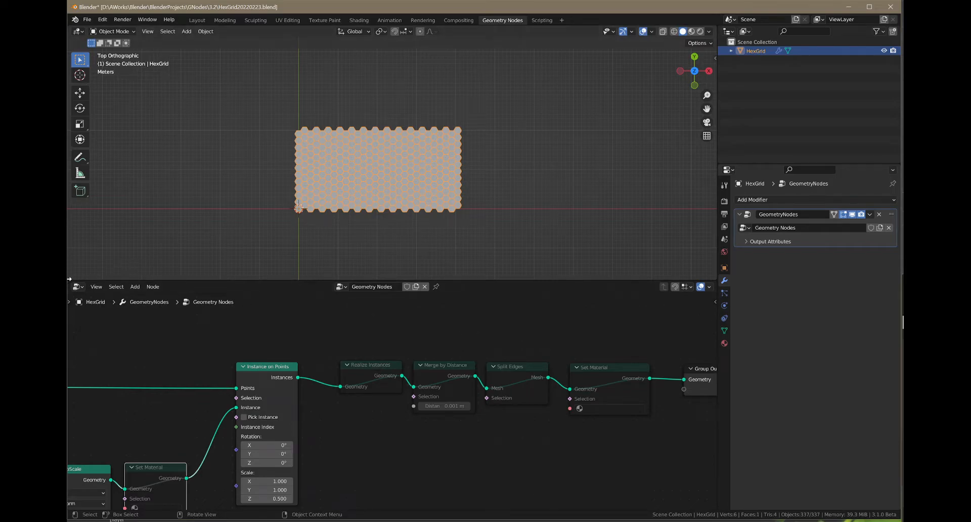
Split the 3D viewport into two areas and switch one of them to a Spreadsheet editor.
left_click_drag(75, 277, 357, 270)
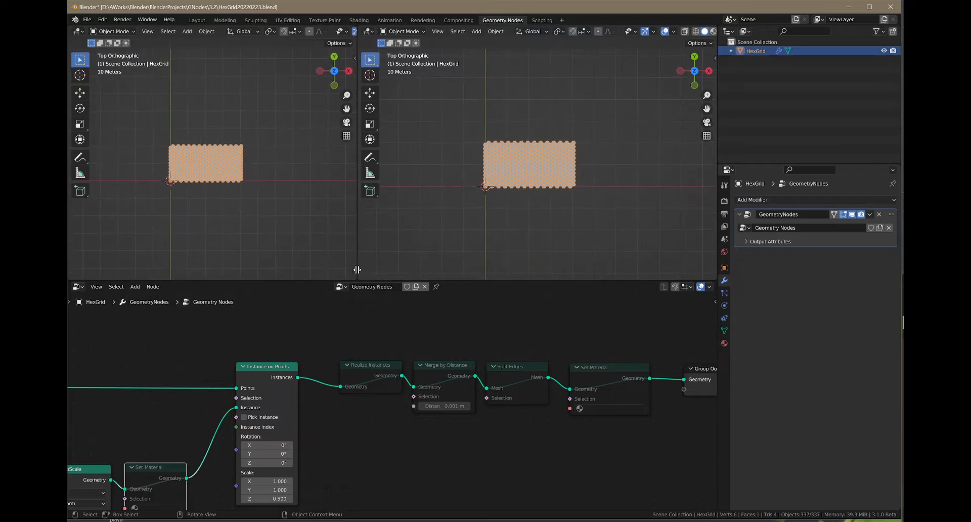
left_click(79, 32)
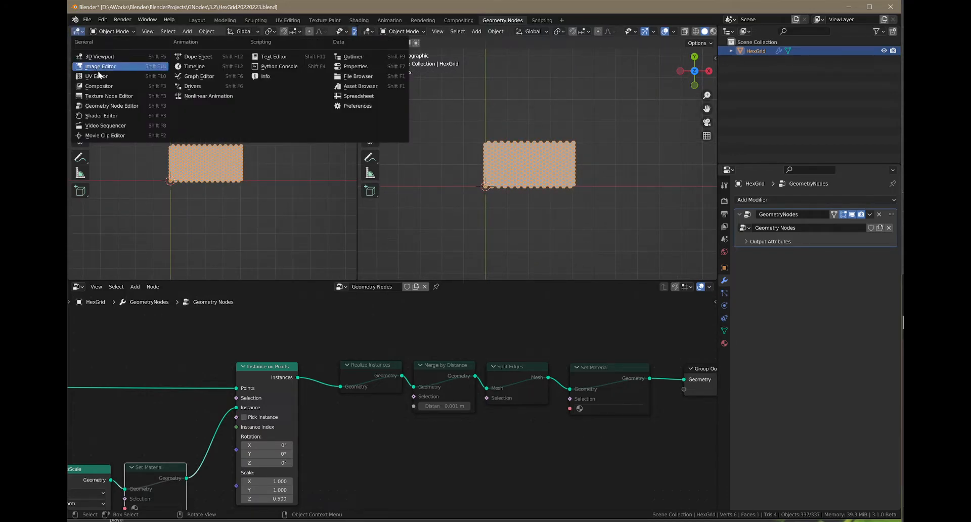
left_click(357, 96)
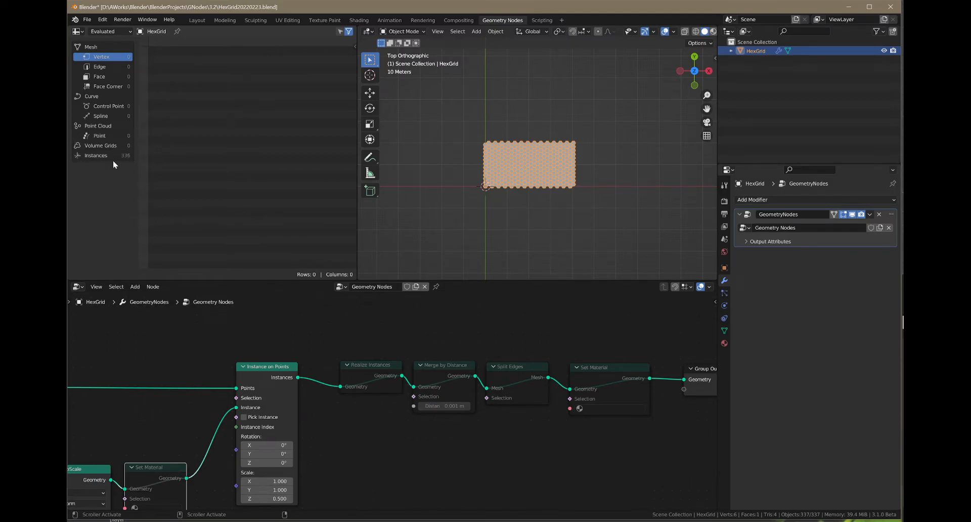
Unmute the Realize Instances and Merge by Distance nodes.
left_click(383, 365)
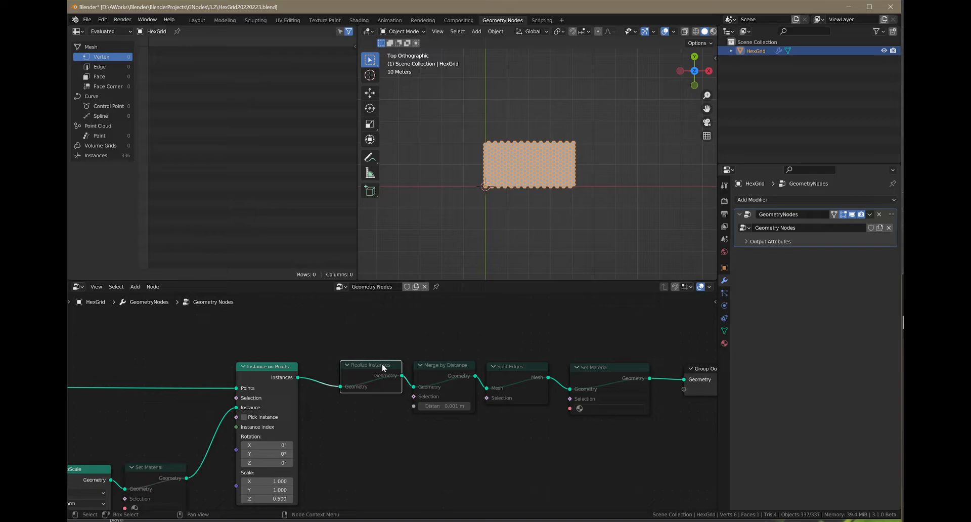
key("m")
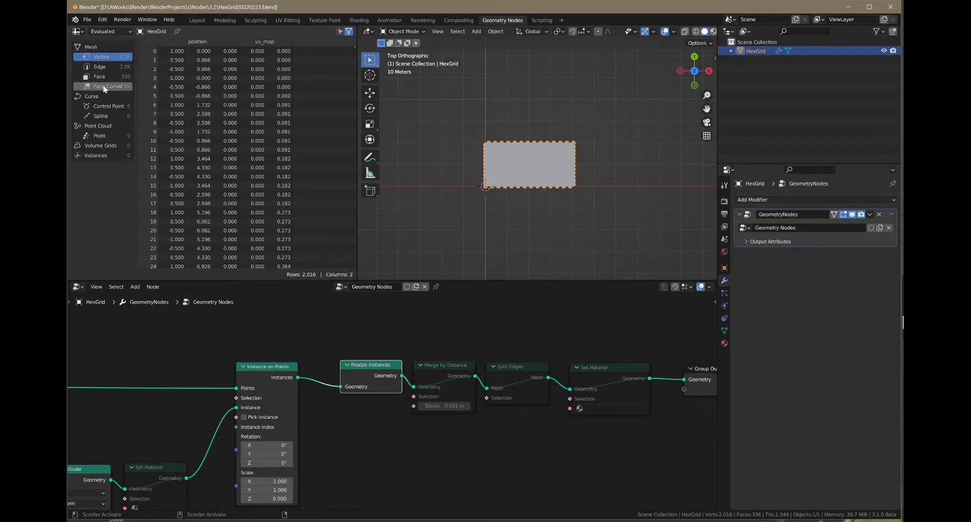
left_click(440, 368)
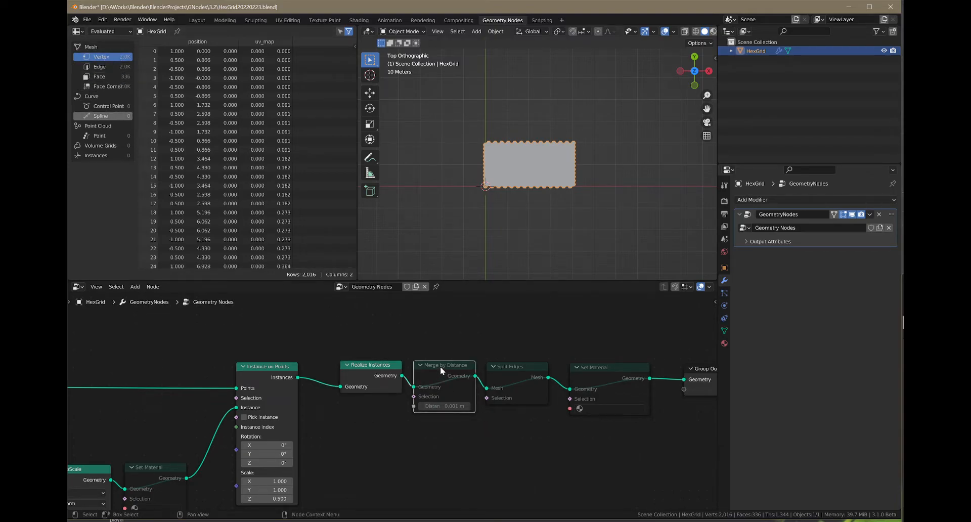
key("m")
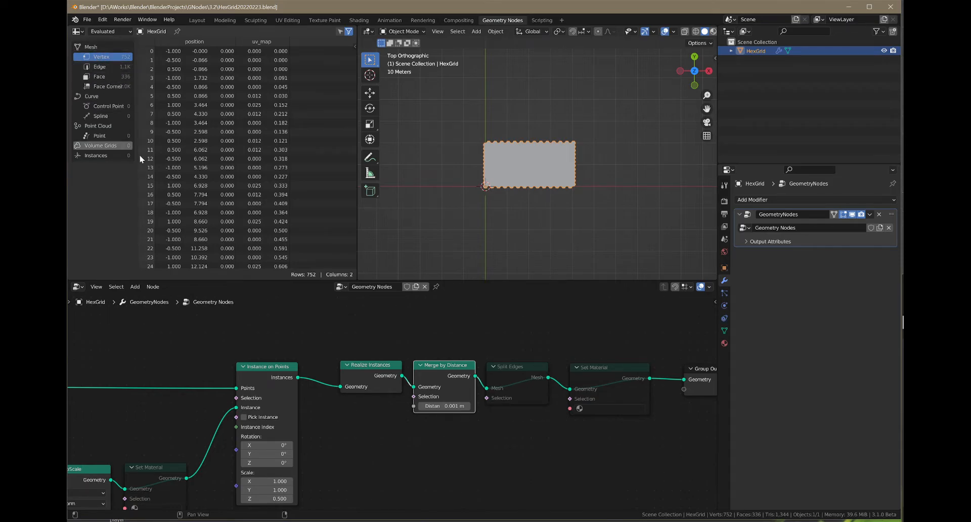
Inspect the merged hexagon grid in wireframe shading and return the viewport to solid shading.
scroll(549, 171, "up", 5)
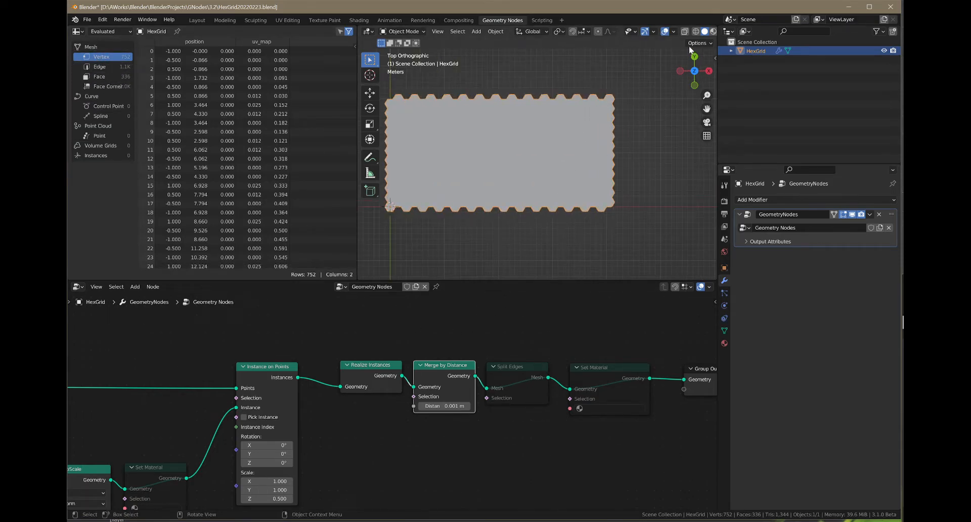
left_click(696, 32)
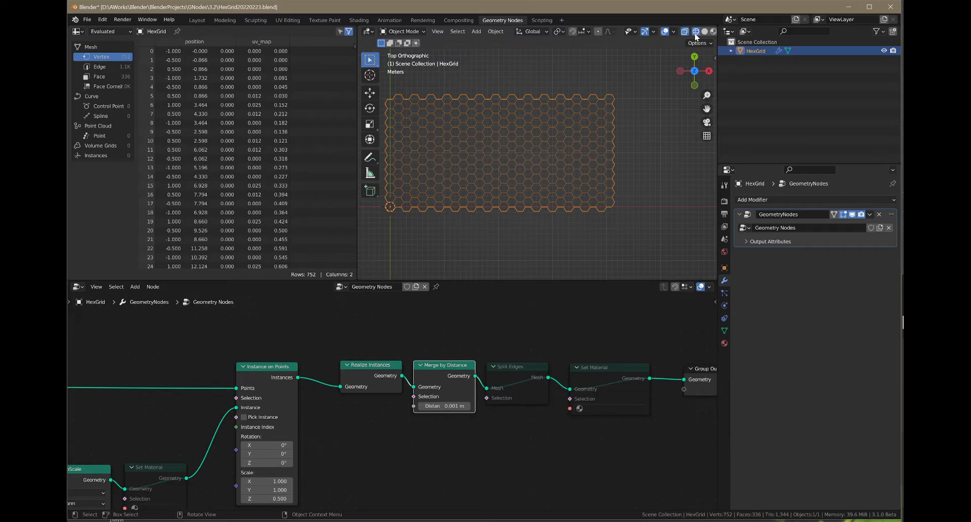
left_click(704, 32)
scroll(557, 162, "down", 1)
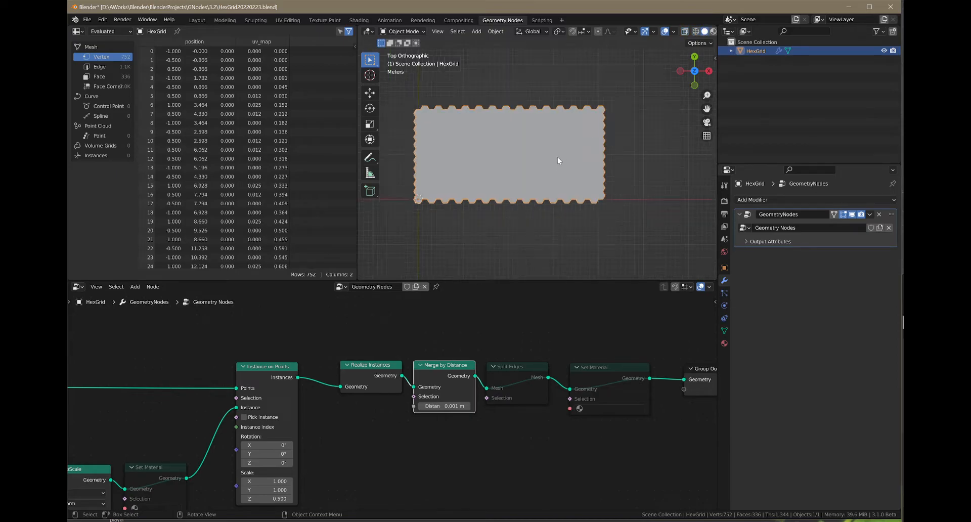
Toggle the Split Edges node on and off to compare its effect on the mesh data, leaving it muted.
left_click(524, 368)
key("m")
key("m")
key("m")
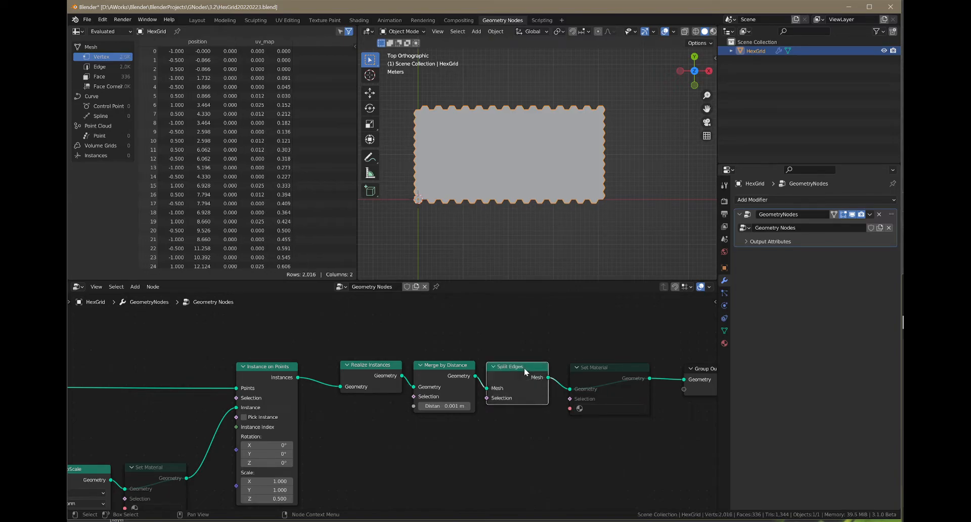
key("m")
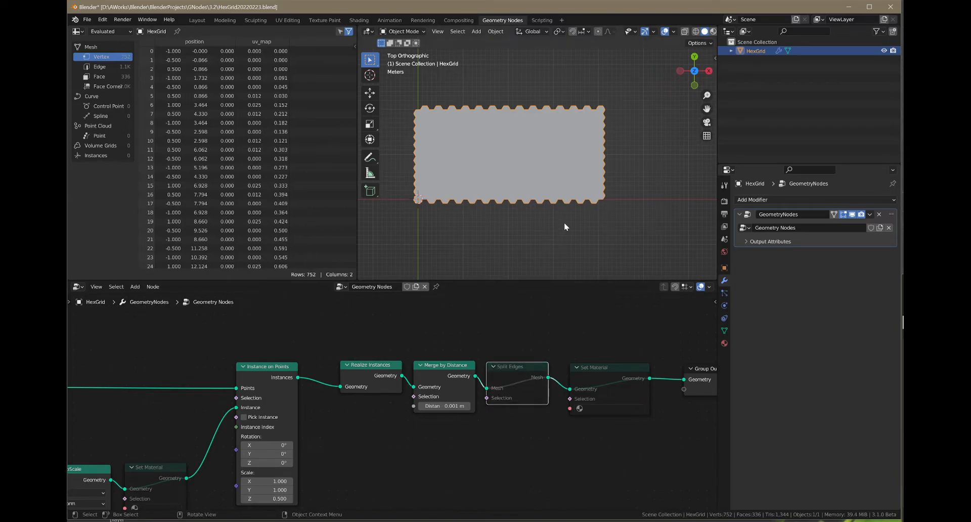
Mute the Merge by Distance, Realize Instances, GapScale and Fill Curve nodes.
scroll(563, 391, "down", 4)
scroll(426, 445, "up", 3)
scroll(426, 445, "up", 1)
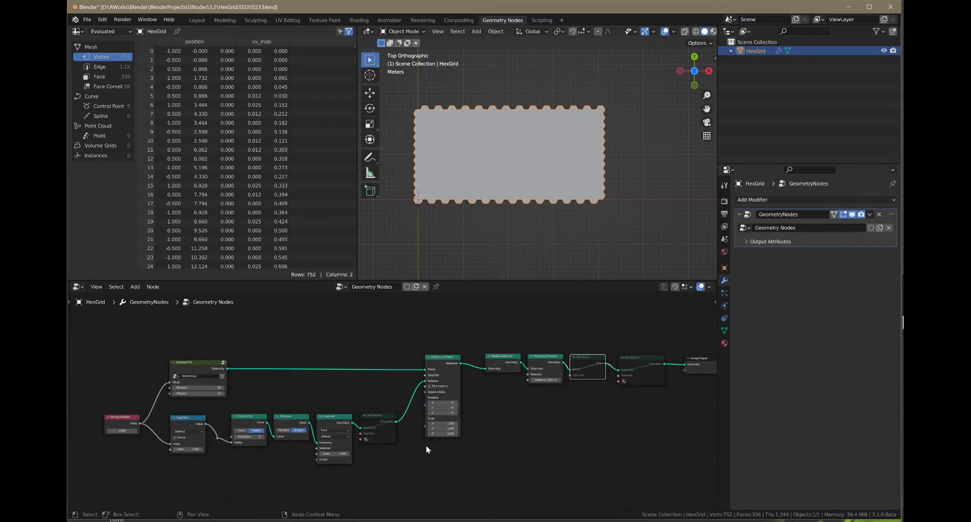
scroll(447, 402, "down", 1)
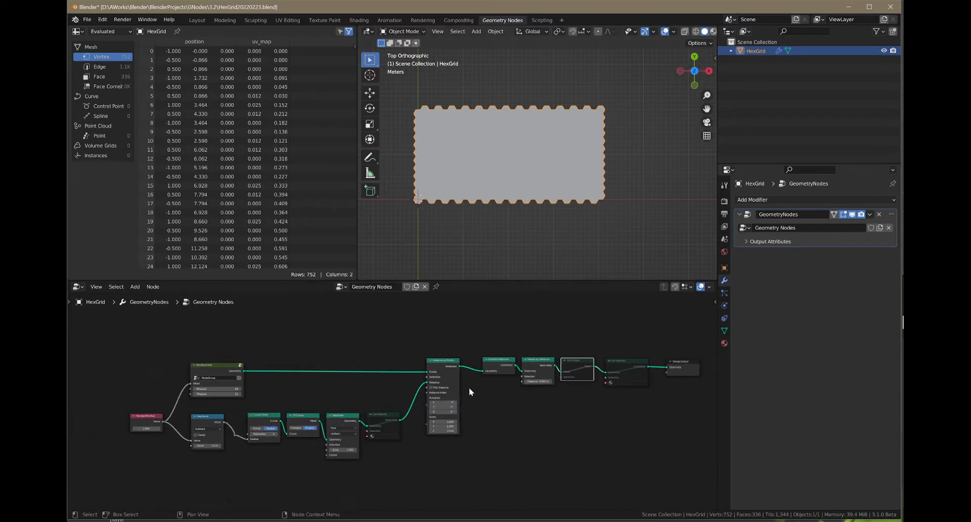
left_click(539, 362)
left_click(498, 362)
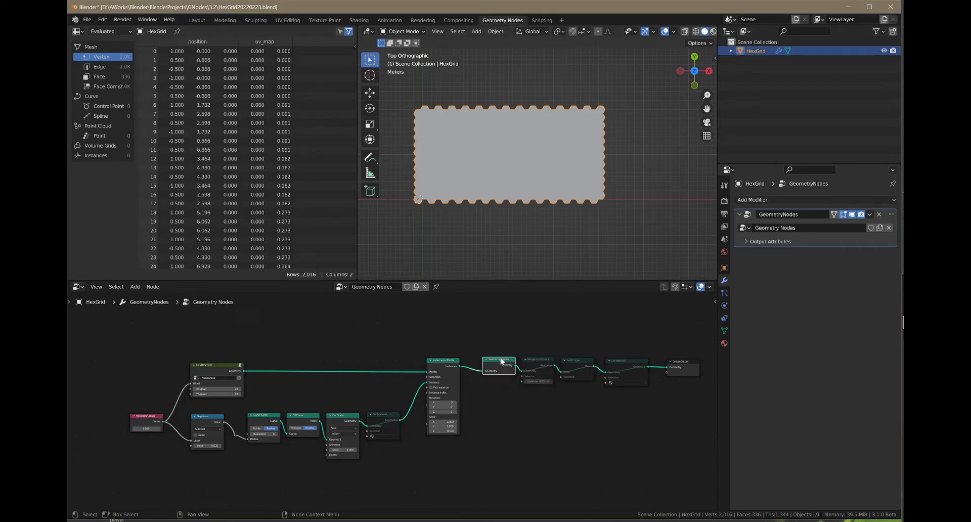
key("m")
left_click(348, 419)
key("m")
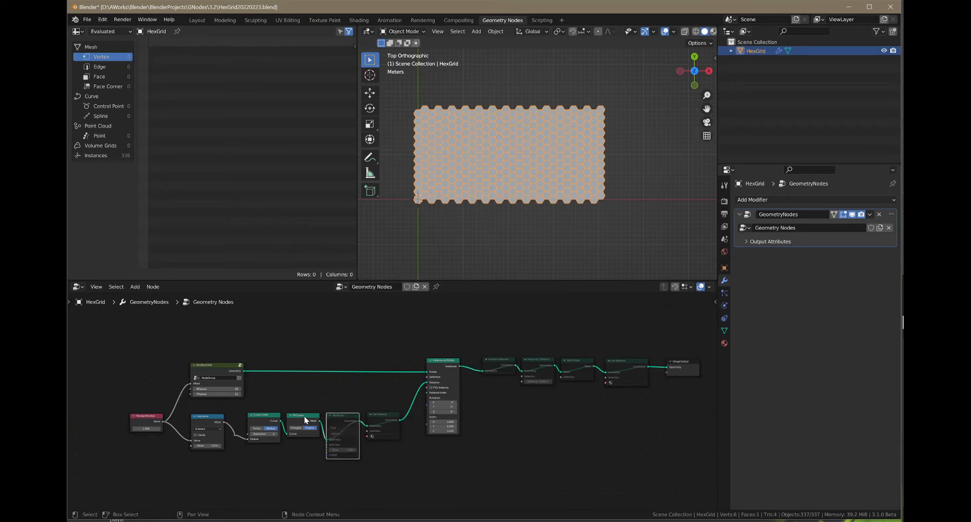
left_click(304, 415)
key("m")
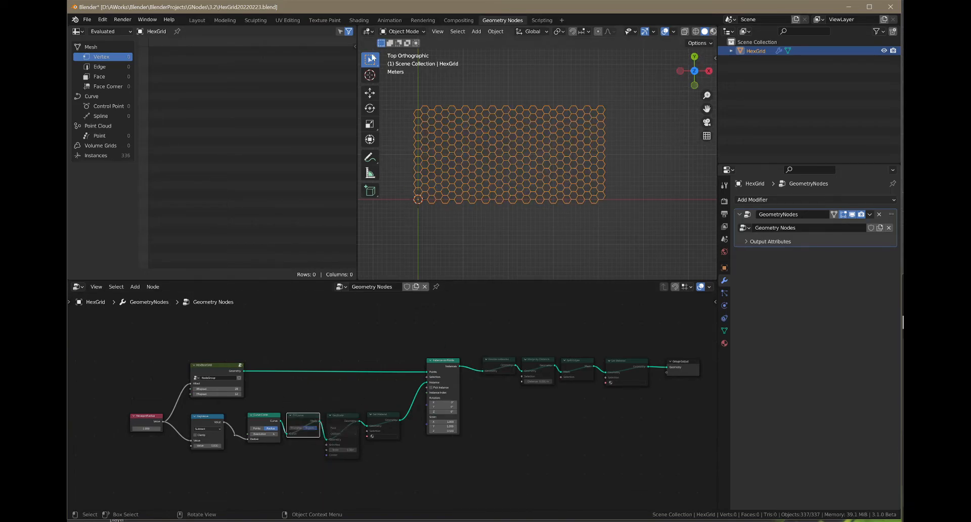
Close the Spreadsheet area by joining it into the 3D viewport and center the hexagon grid in view.
left_click_drag(354, 279, 314, 275)
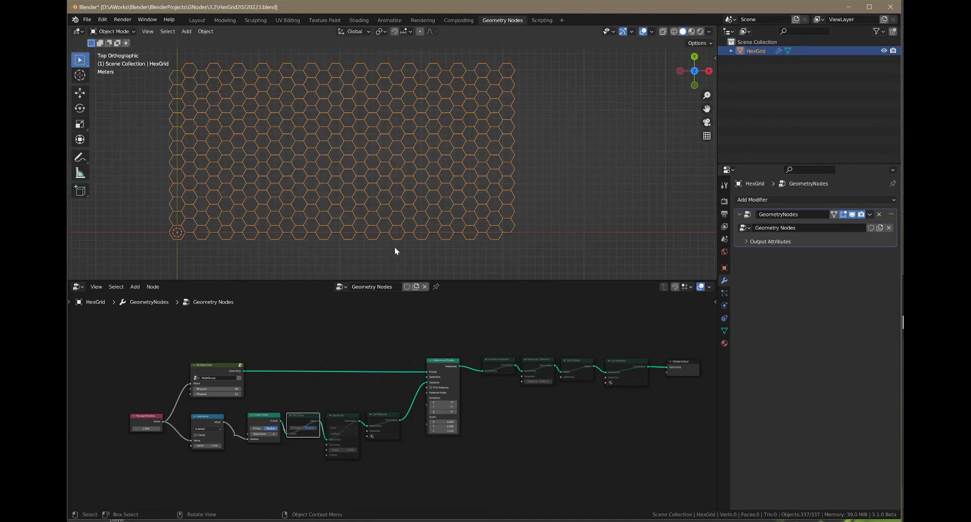
scroll(435, 188, "down", 1)
scroll(201, 158, "up", 1)
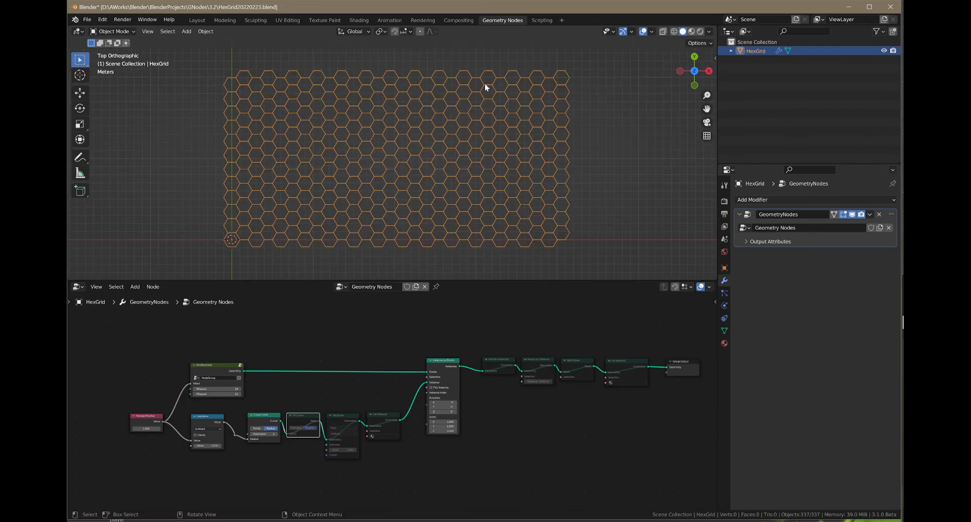